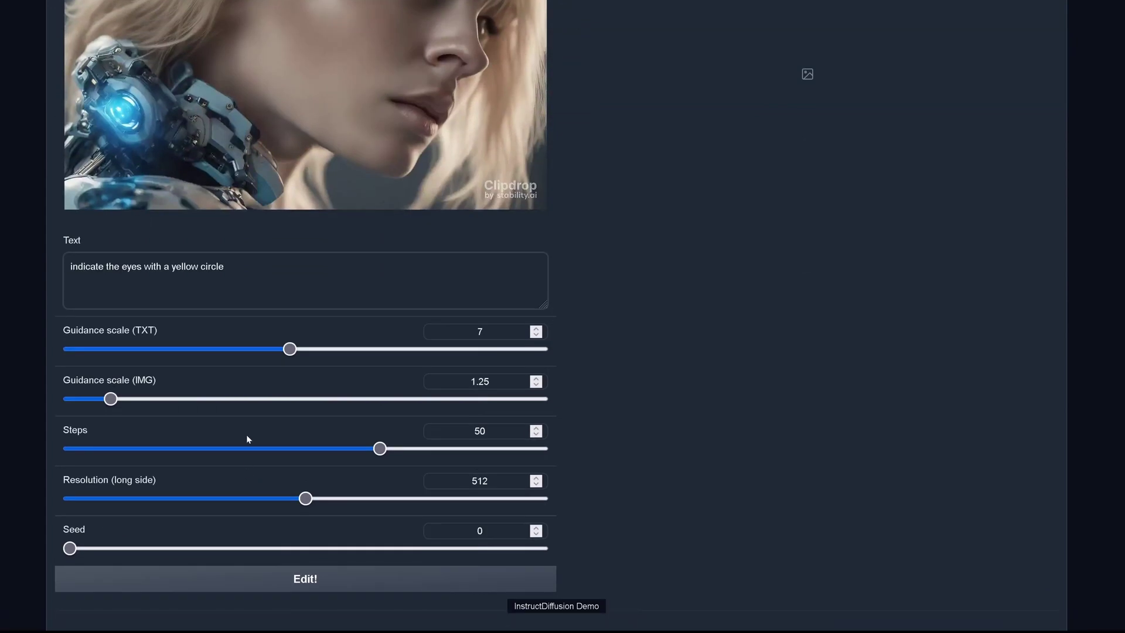
scroll(246, 439, "down", 2)
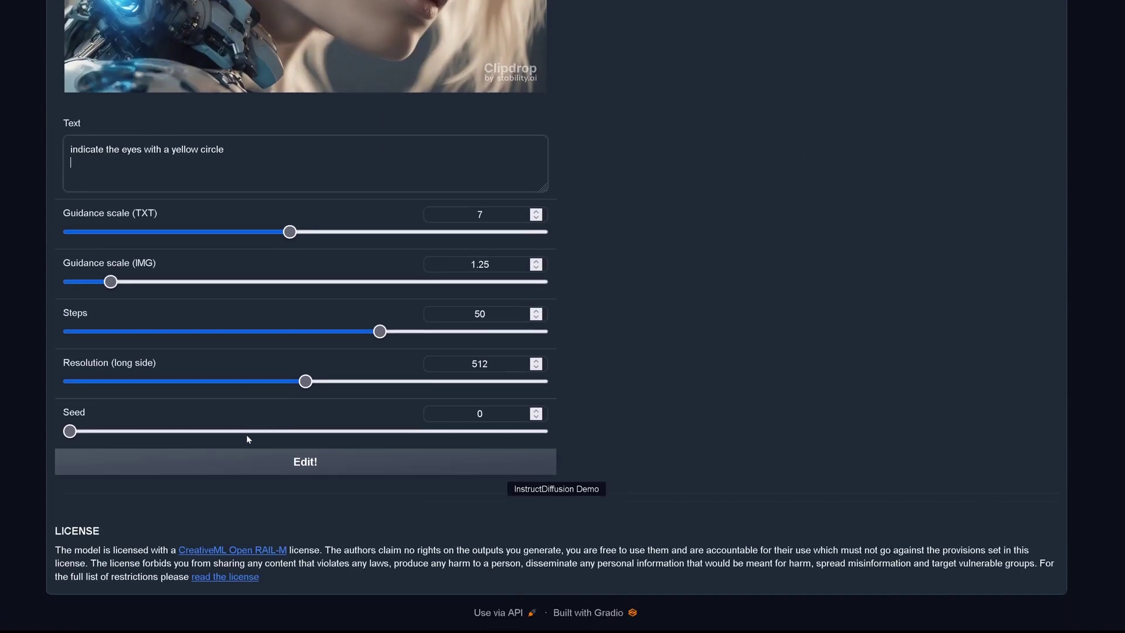
- Run 'indicate the eyes with a yellow circle' and view the output beside the source portrait
left_click(304, 463)
scroll(208, 462, "up", 3)
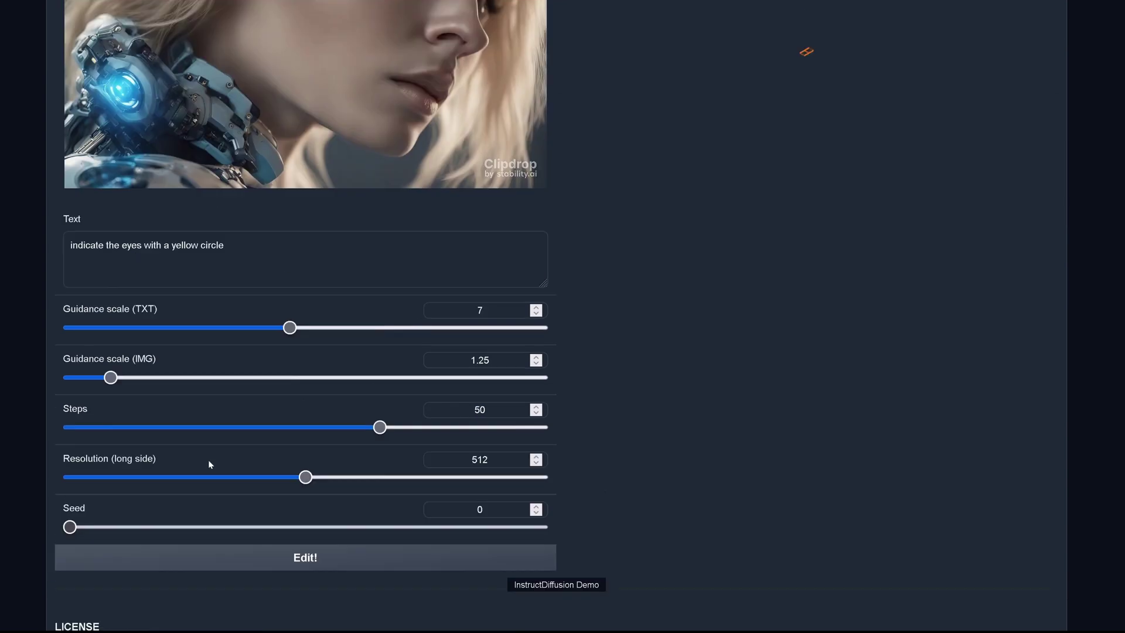
scroll(209, 464, "up", 2)
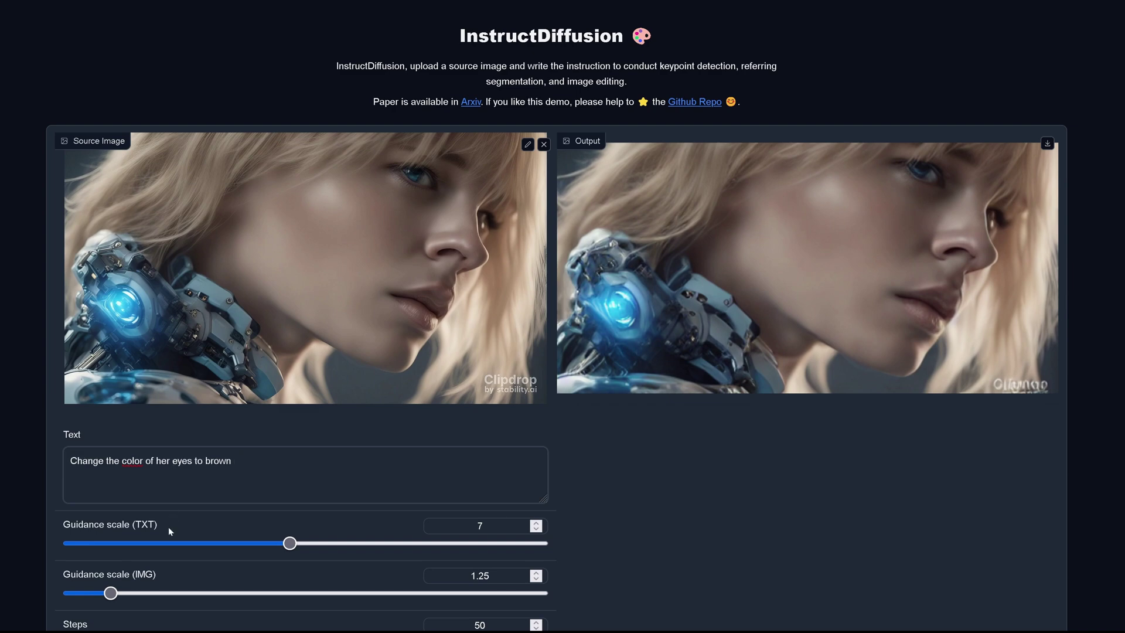
- Run 'Change the color of her eyes to brown' and view the warm, golden-toned result
scroll(169, 530, "down", 3)
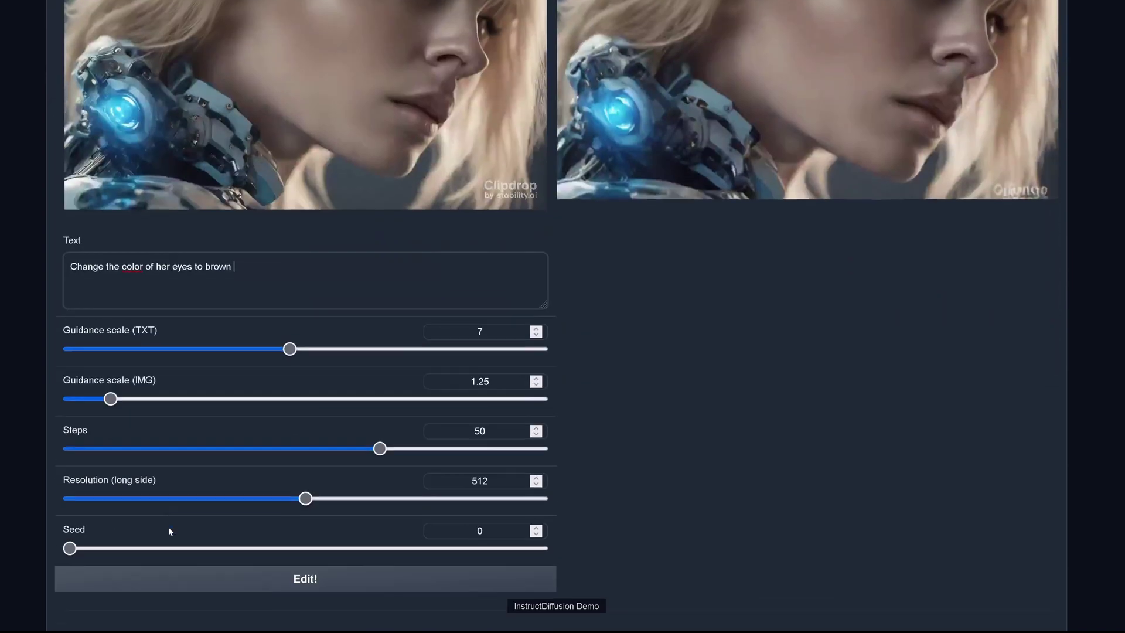
left_click(293, 585)
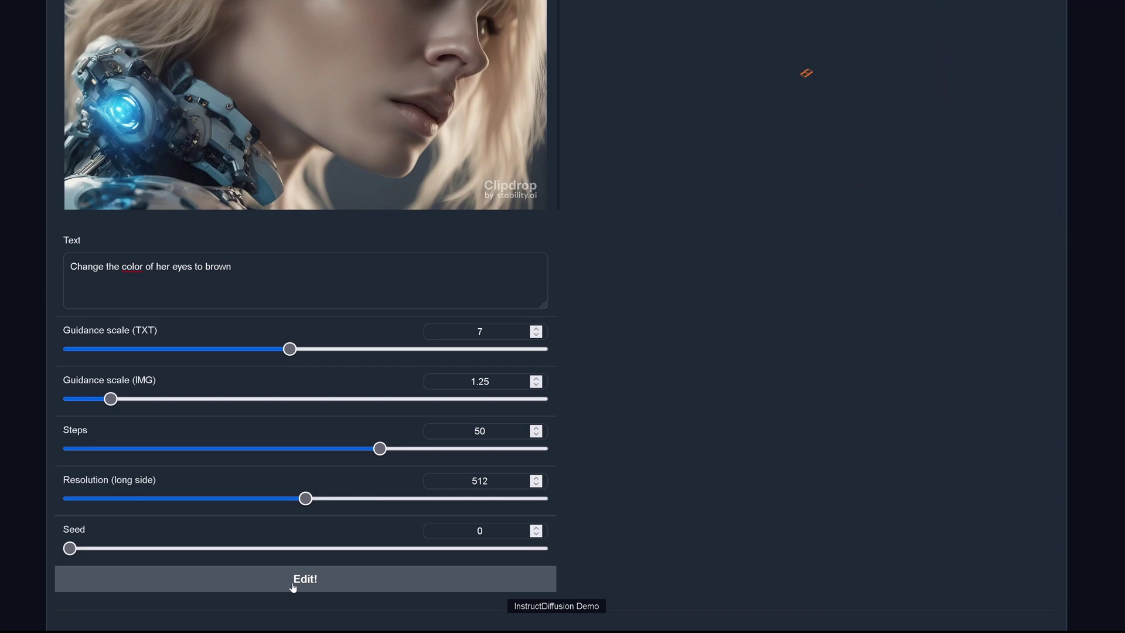
scroll(293, 586, "up", 3)
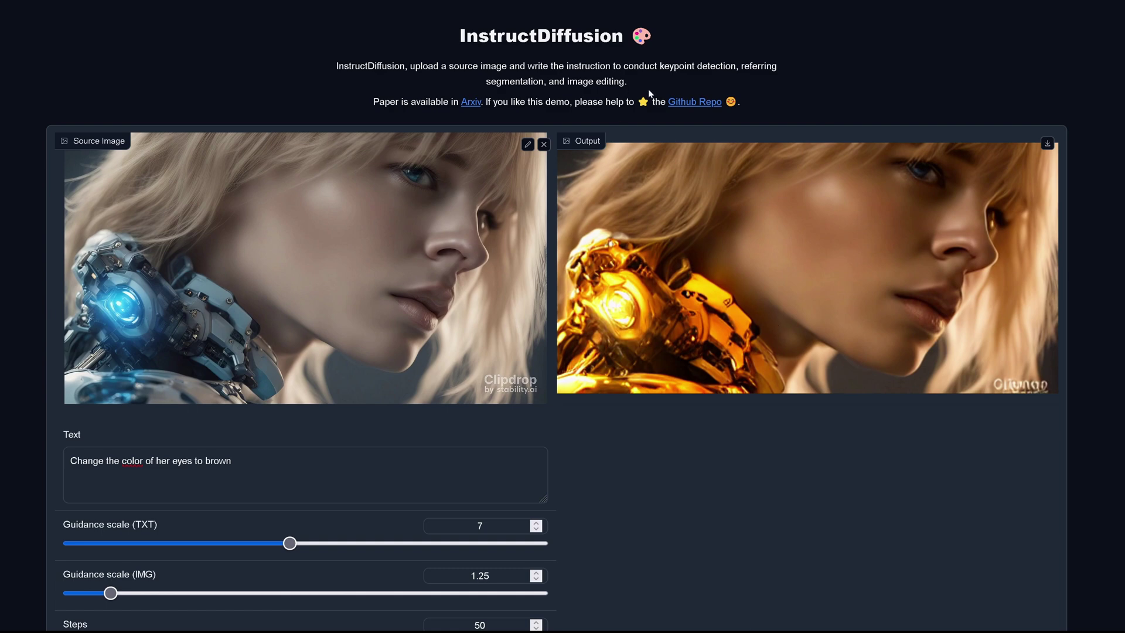
- Replace the instruction with 'indicate the human skin' and run it
key("ctrl+a")
type("indicate the human skin")
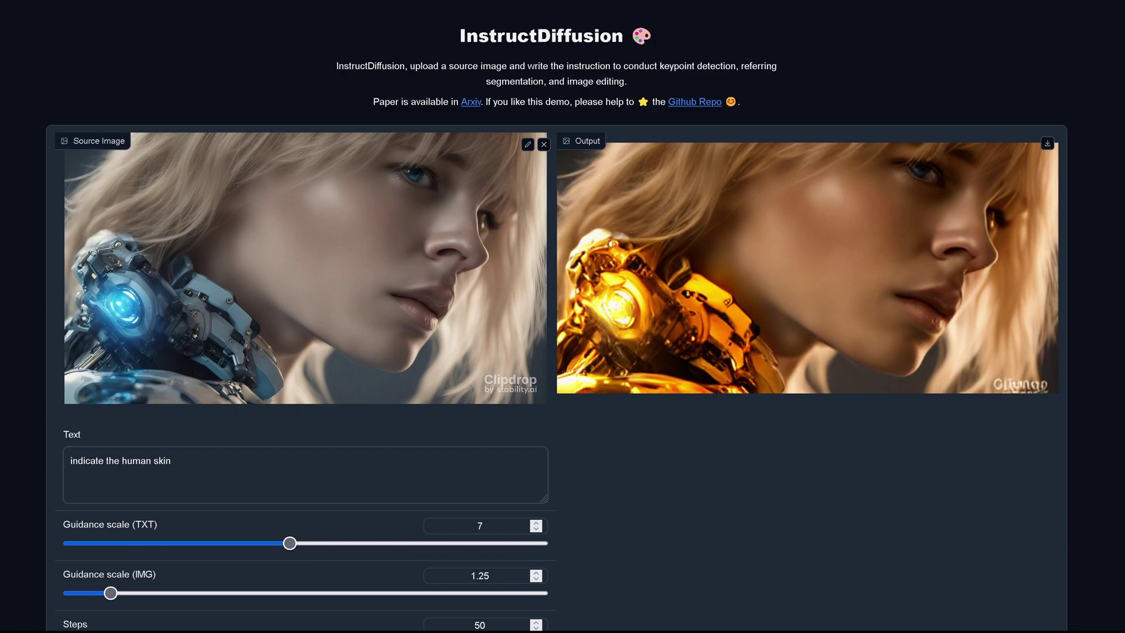
scroll(289, 484, "down", 5)
left_click(246, 469)
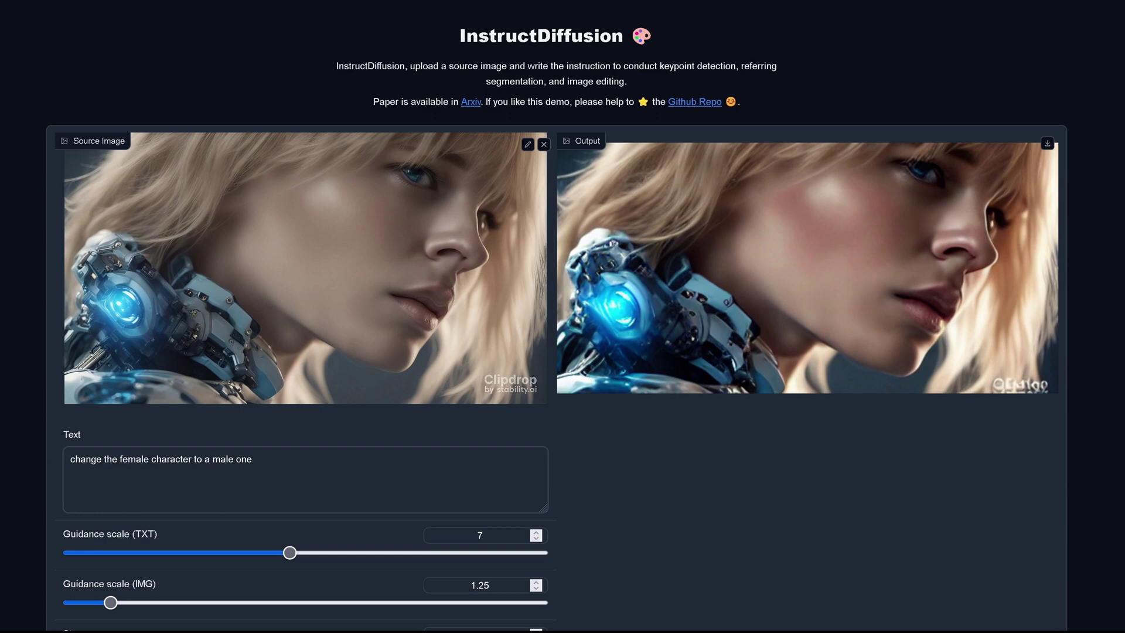
- Raise text guidance from 7 to 8.8 and generate the female-to-male edit
scroll(273, 274, "down", 5)
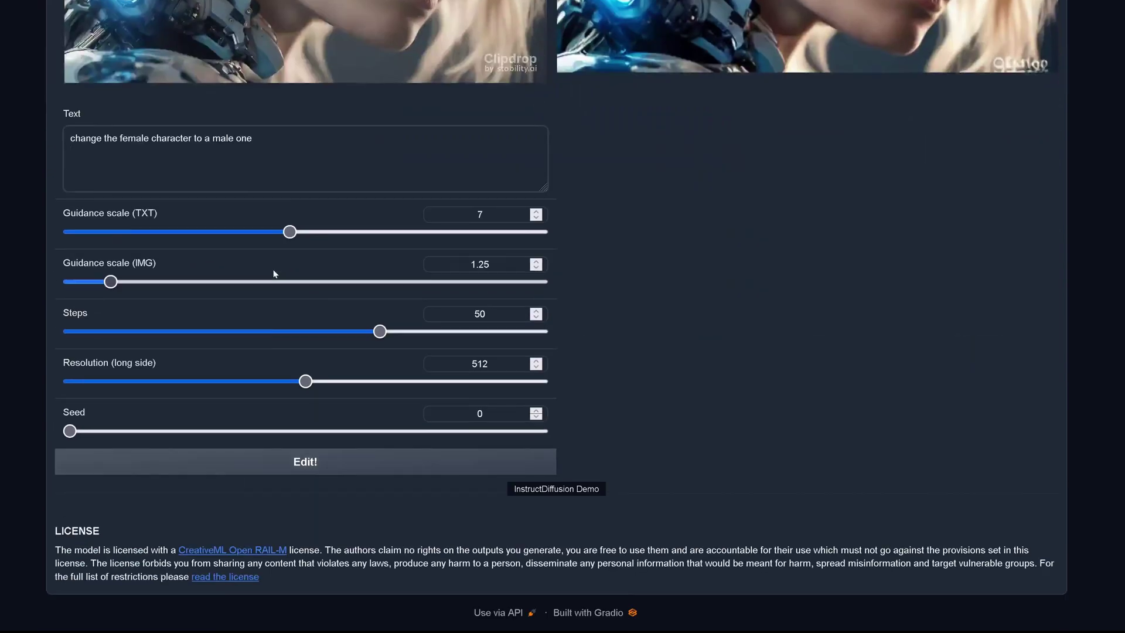
left_click_drag(289, 232, 346, 234)
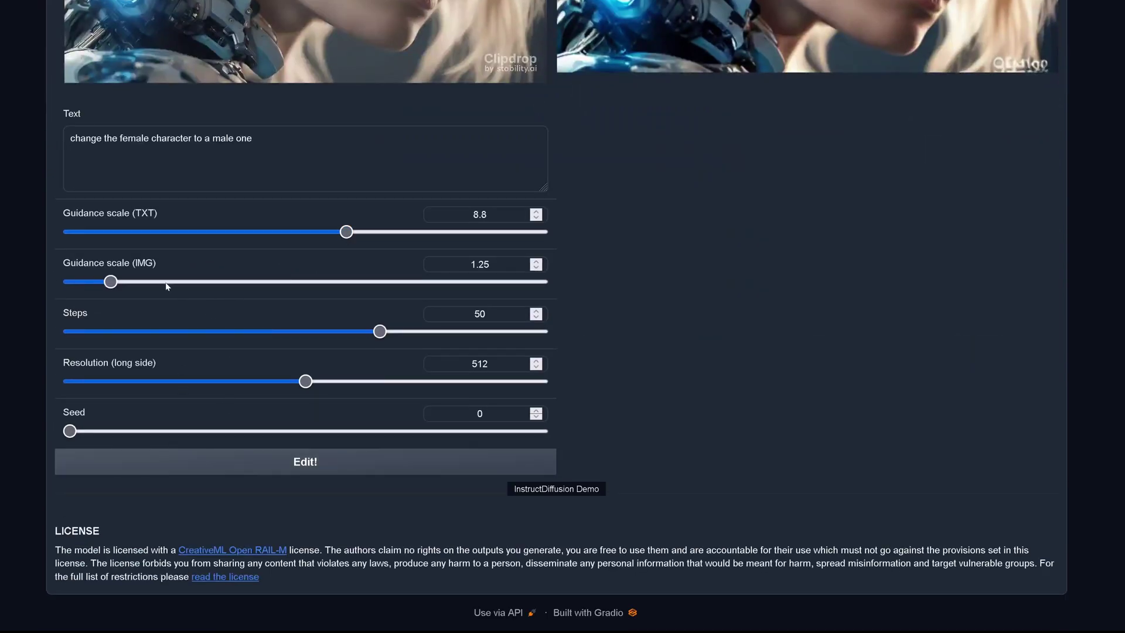
left_click(315, 464)
scroll(336, 427, "up", 5)
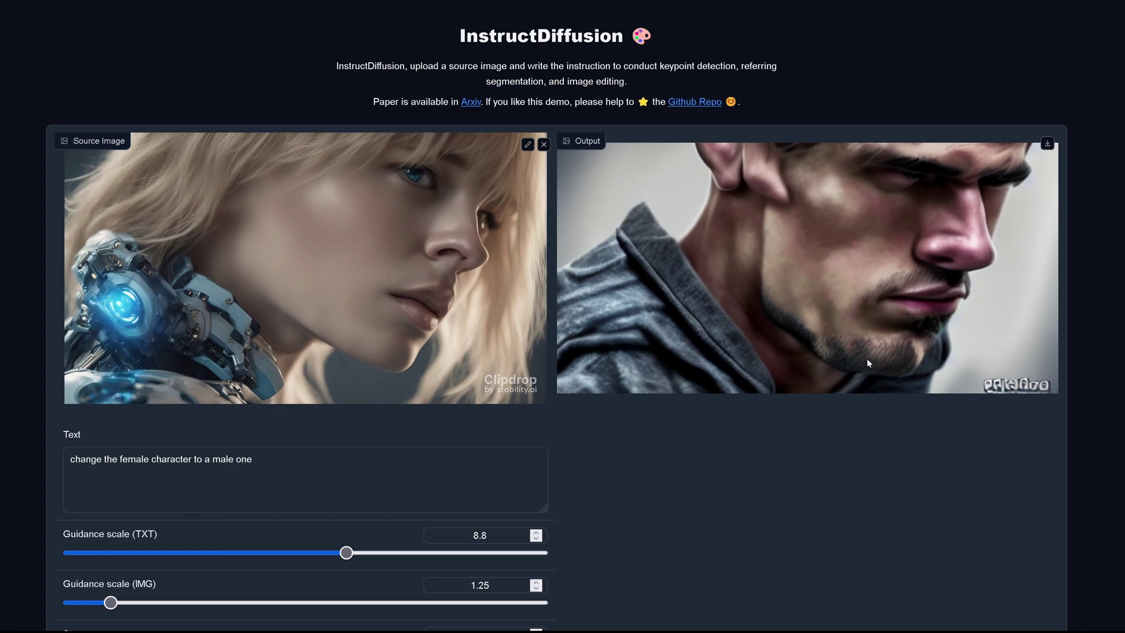
- Run the 'detection' instruction on the new front-facing cyborg portrait
scroll(311, 537, "down", 3)
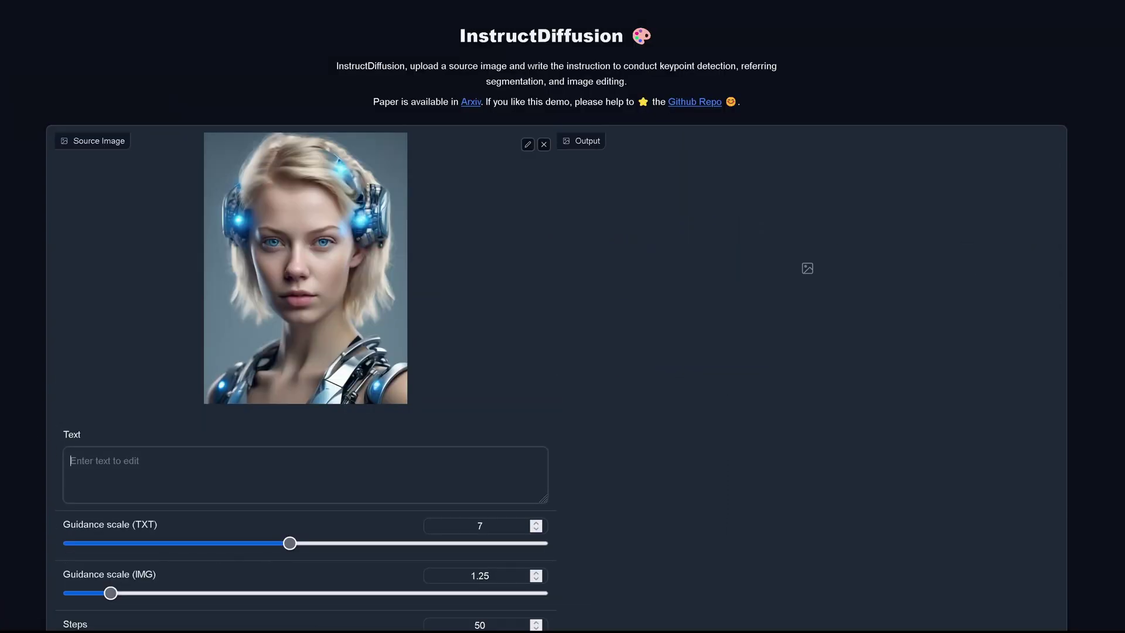
type("detection")
scroll(545, 281, "down", 5)
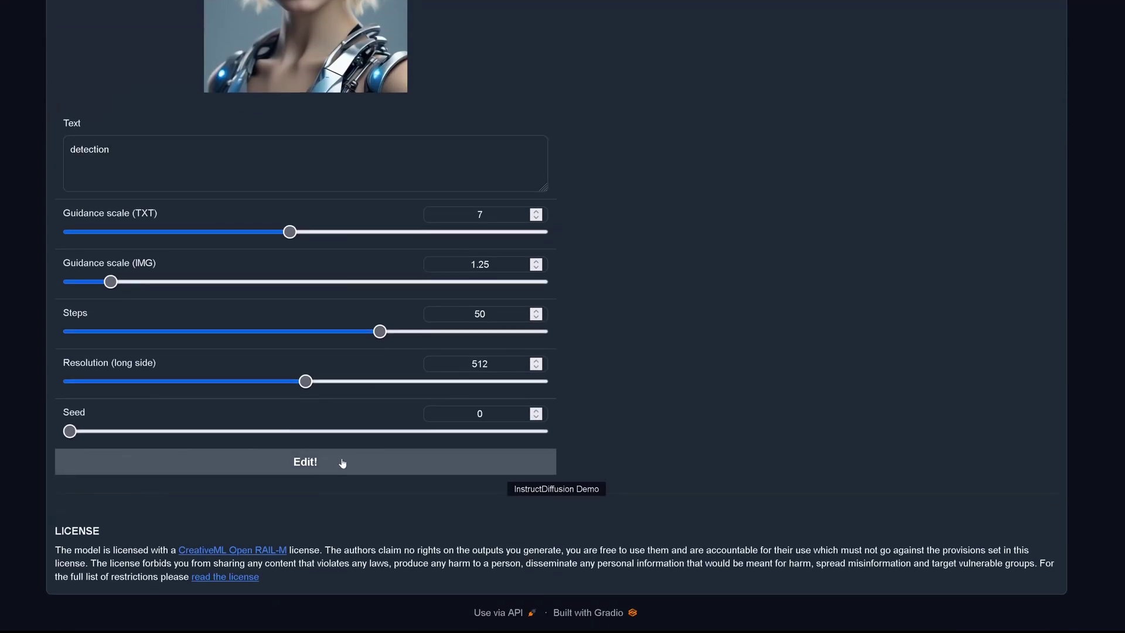
left_click(343, 463)
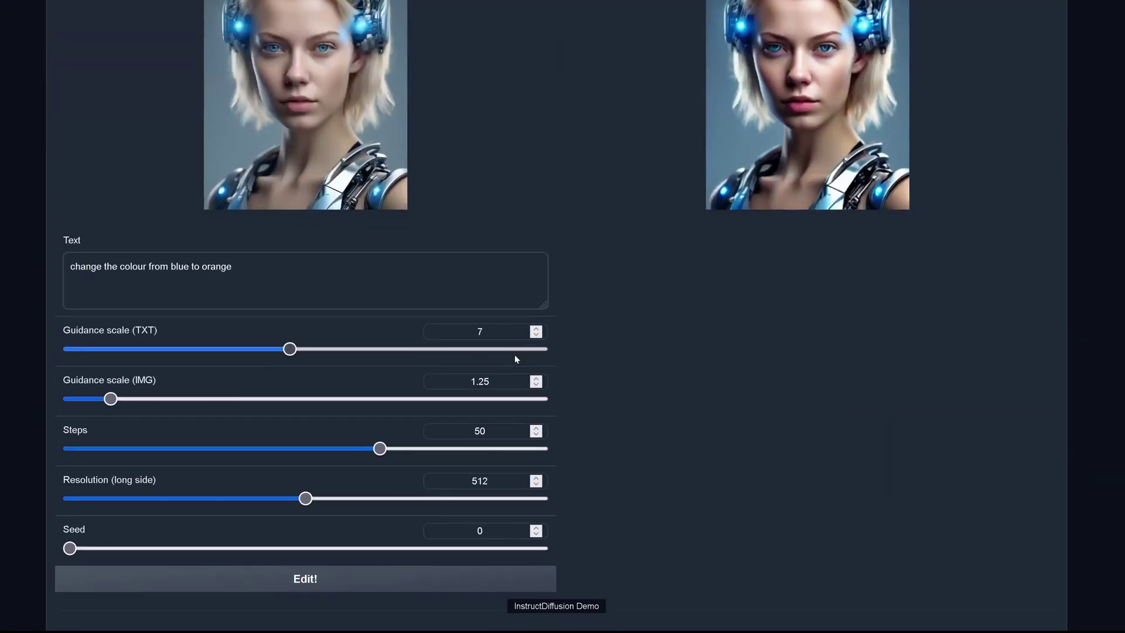
- Run 'change the colour from blue to orange' and select the instruction text
left_click(323, 583)
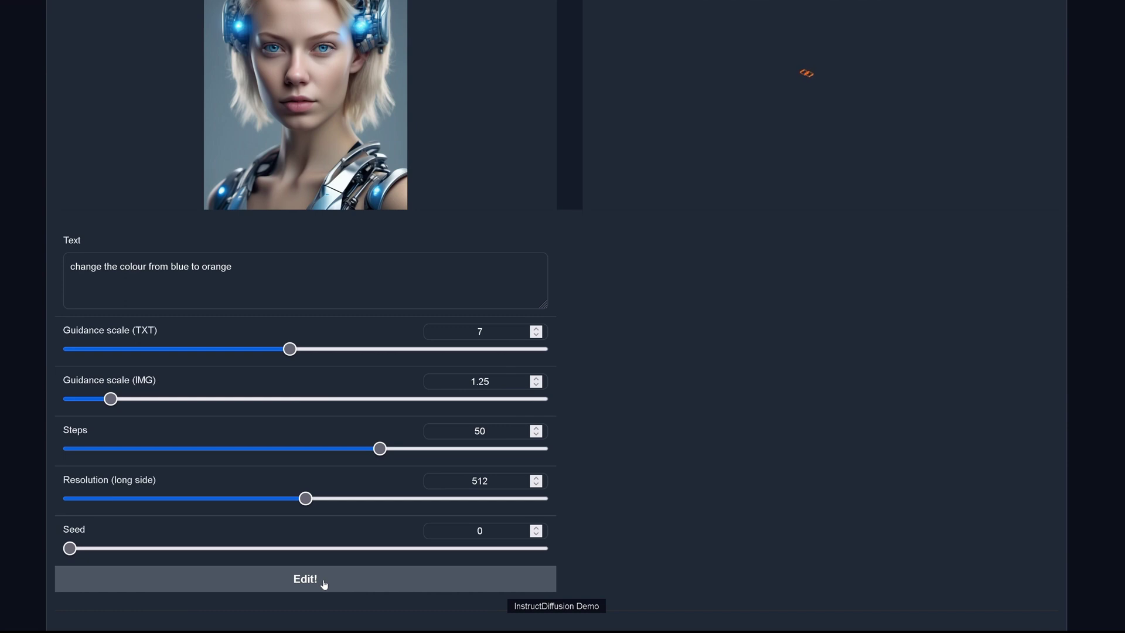
scroll(324, 584, "up", 4)
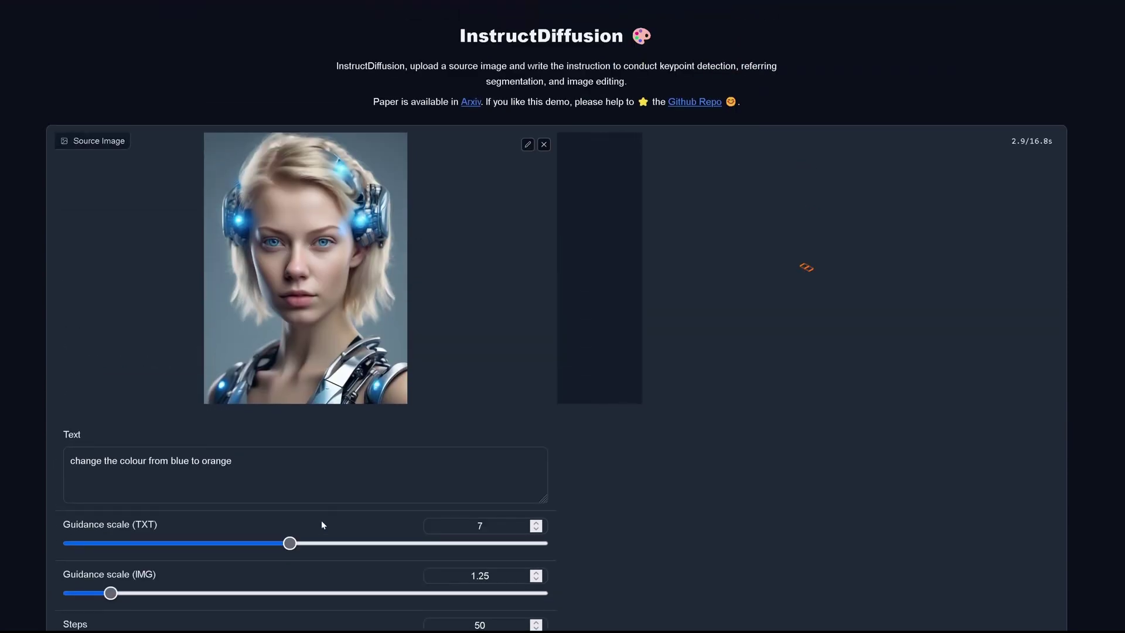
left_click_drag(235, 460, 33, 459)
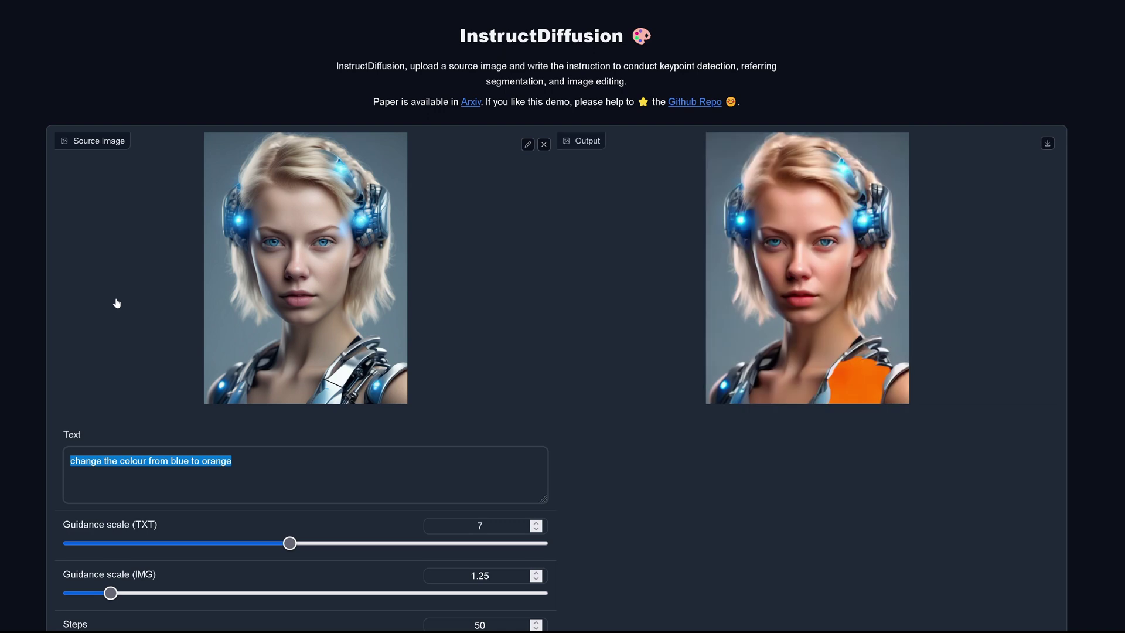
- Paste the instruction with ', full segmentation' appended and run it to get a white silhouette mask
type("identify all objects in the image")
type(", ")
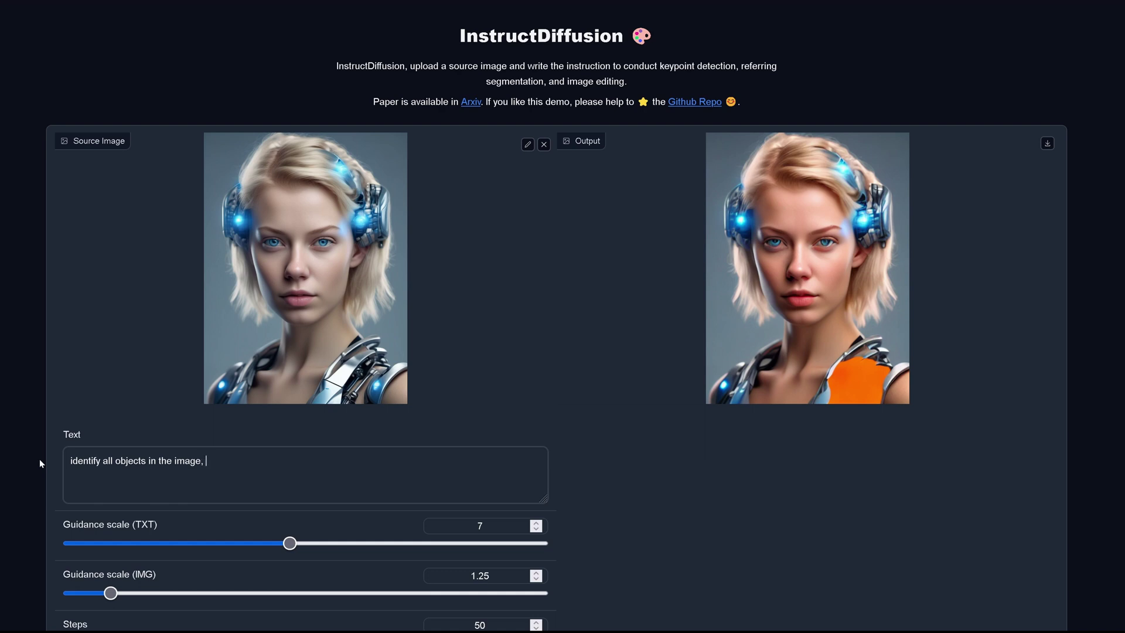
type("full segmentation")
scroll(219, 555, "down", 3)
left_click(248, 584)
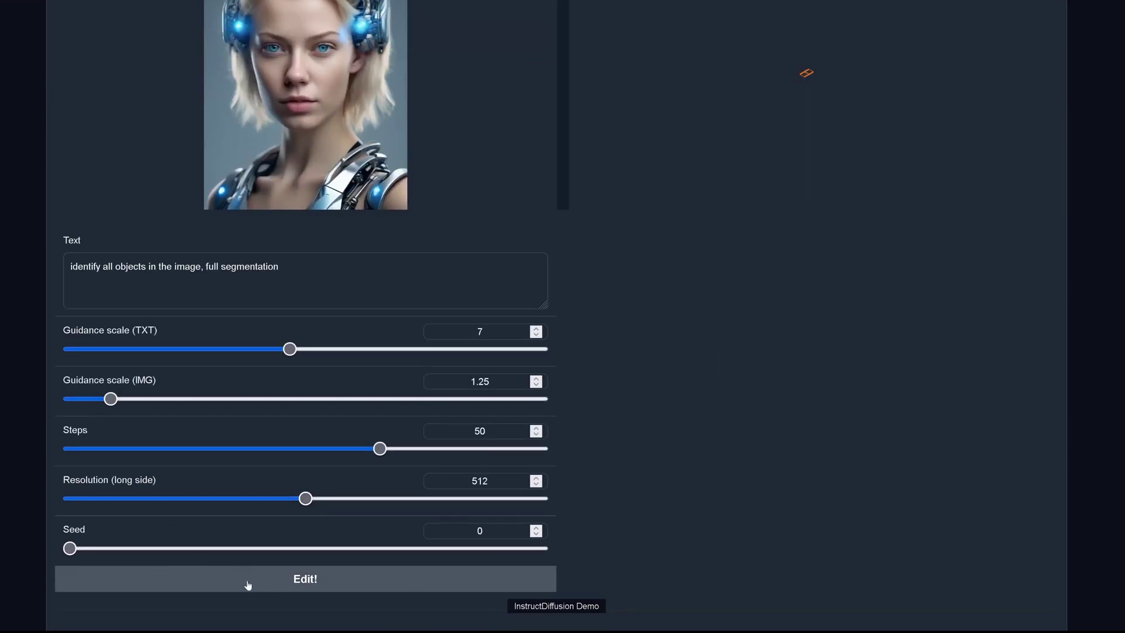
scroll(524, 424, "up", 3)
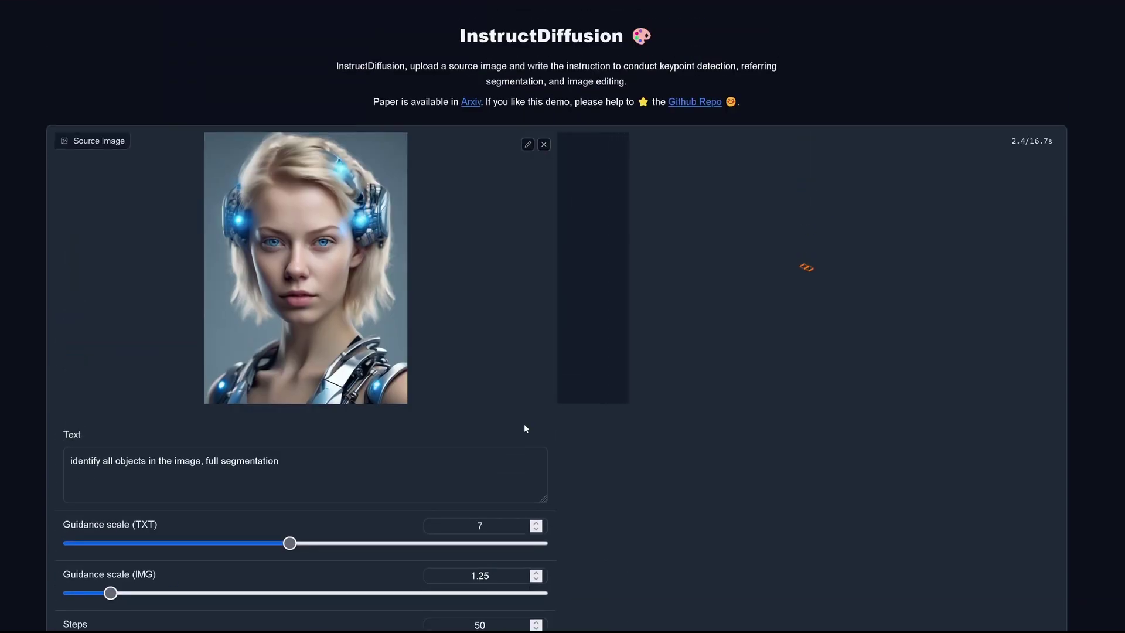
- Replace the instruction with the yellow-dot-on-right-eye request
triple_click(176, 460)
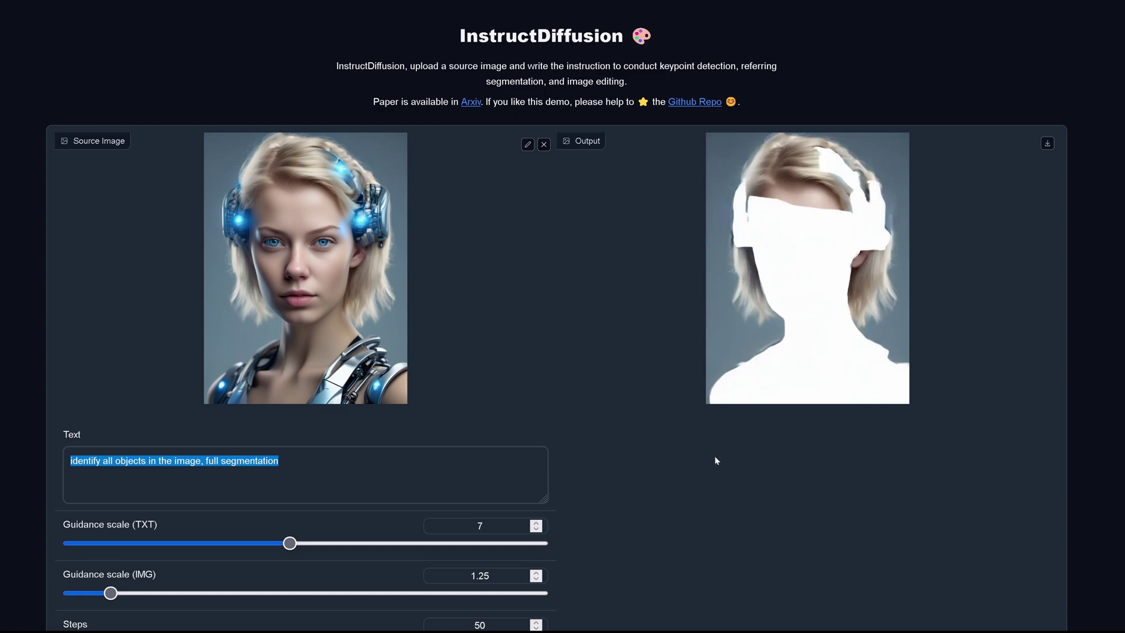
scroll(721, 476, "down", 5)
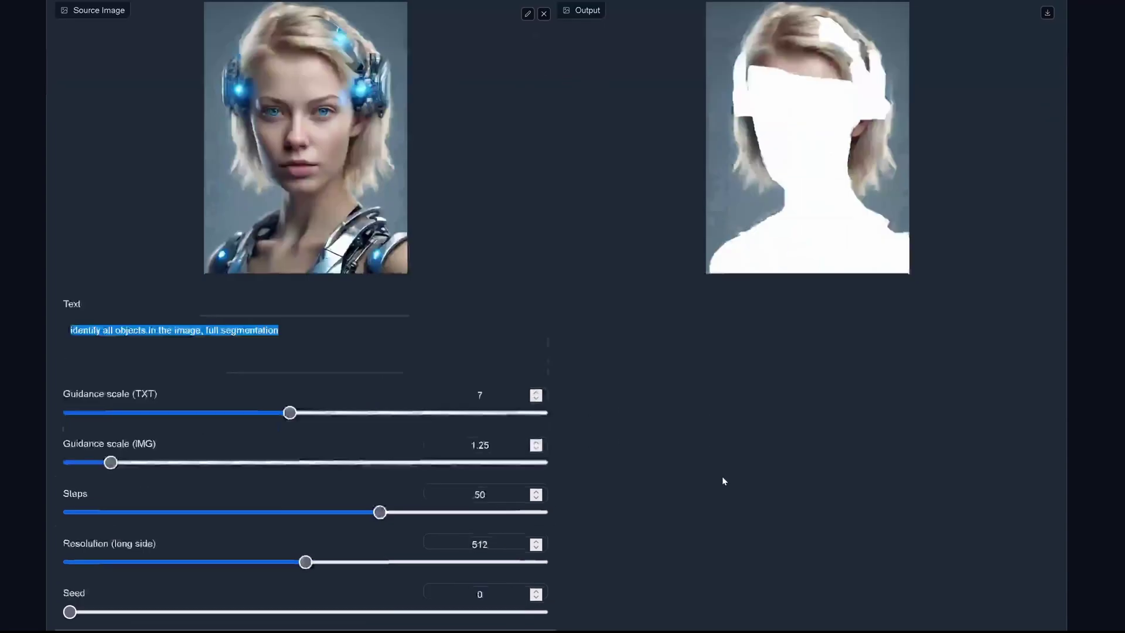
type("draw a yellow dot on the right eye of the person in the image")
- Draw a yellow dot on the right eye, then run a green left-eye dot request
left_click(311, 505)
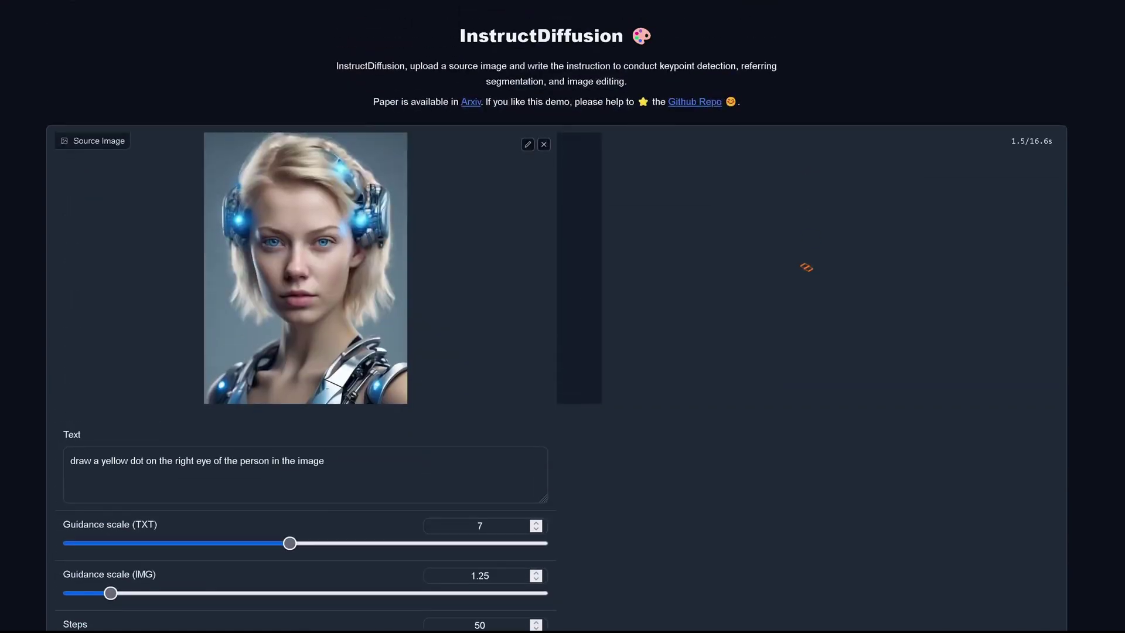
left_click_drag(327, 461, 61, 459)
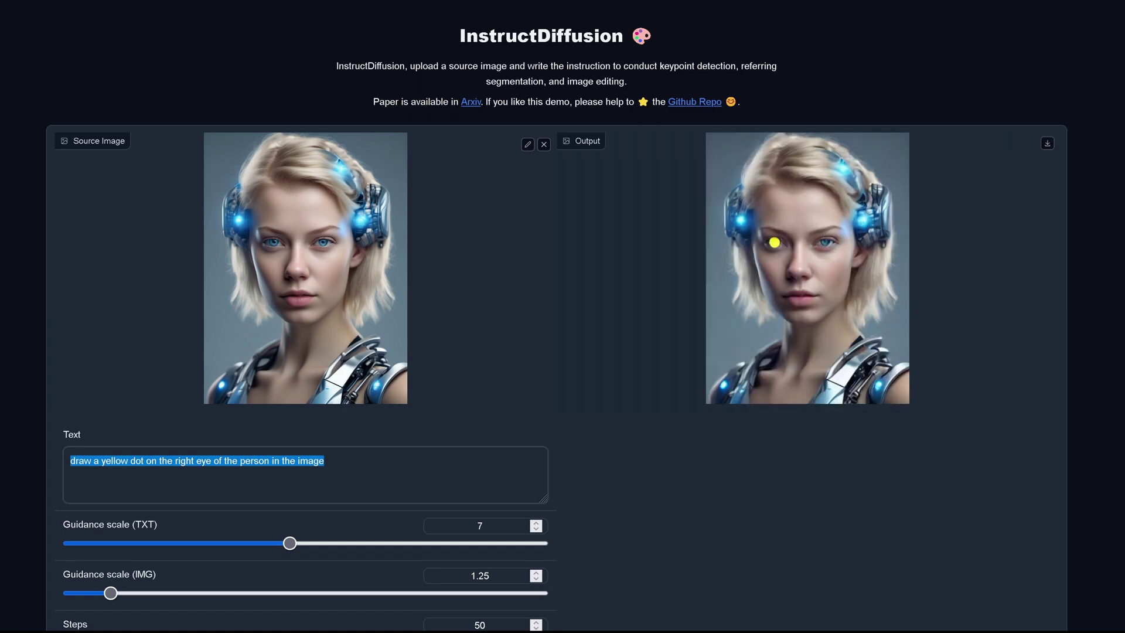
left_click(205, 460)
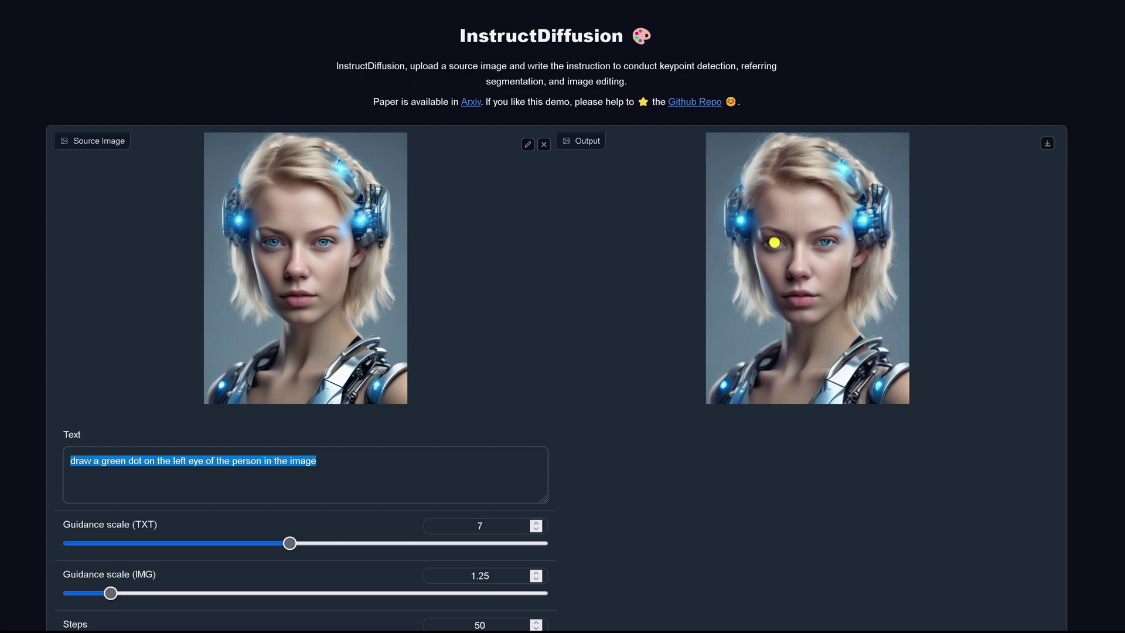
scroll(375, 468, "down", 3)
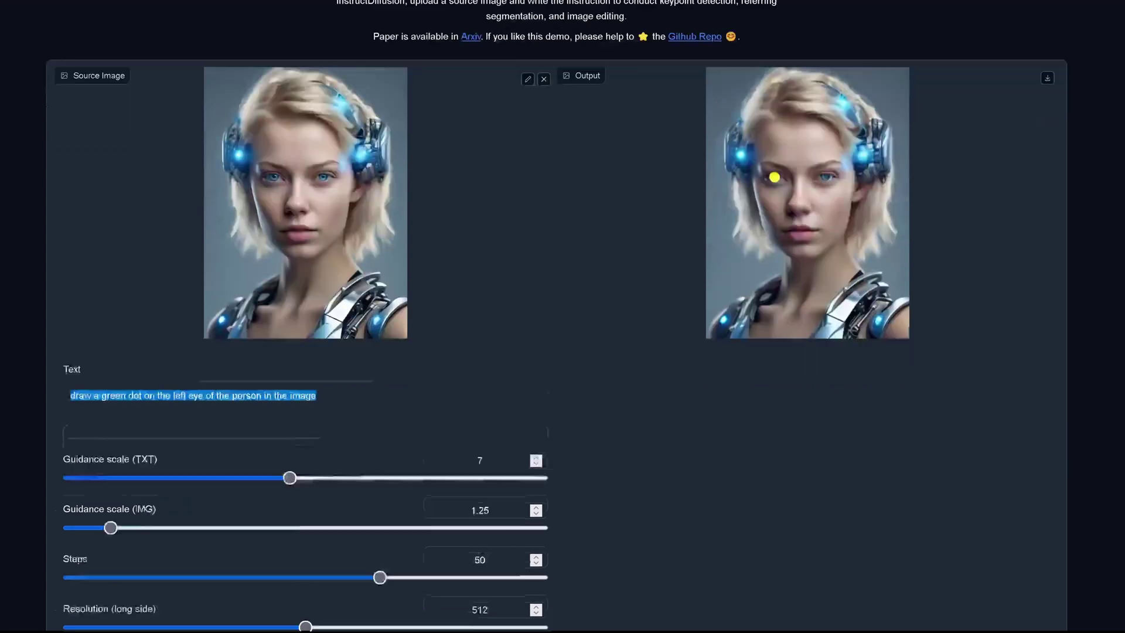
left_click(367, 584)
scroll(458, 452, "up", 4)
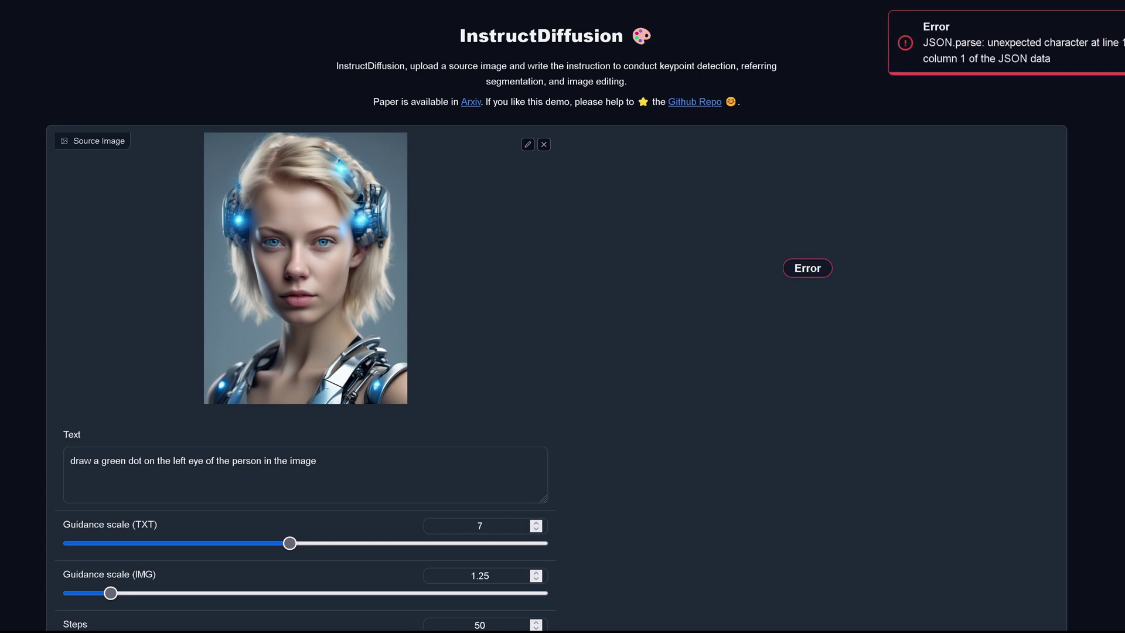
- Replace the green-dot instruction with the mark-the-female-character-blue request
left_click_drag(317, 460, 70, 461)
type("Mark the pixels of a female character to blue and leave the rest unchanged.")
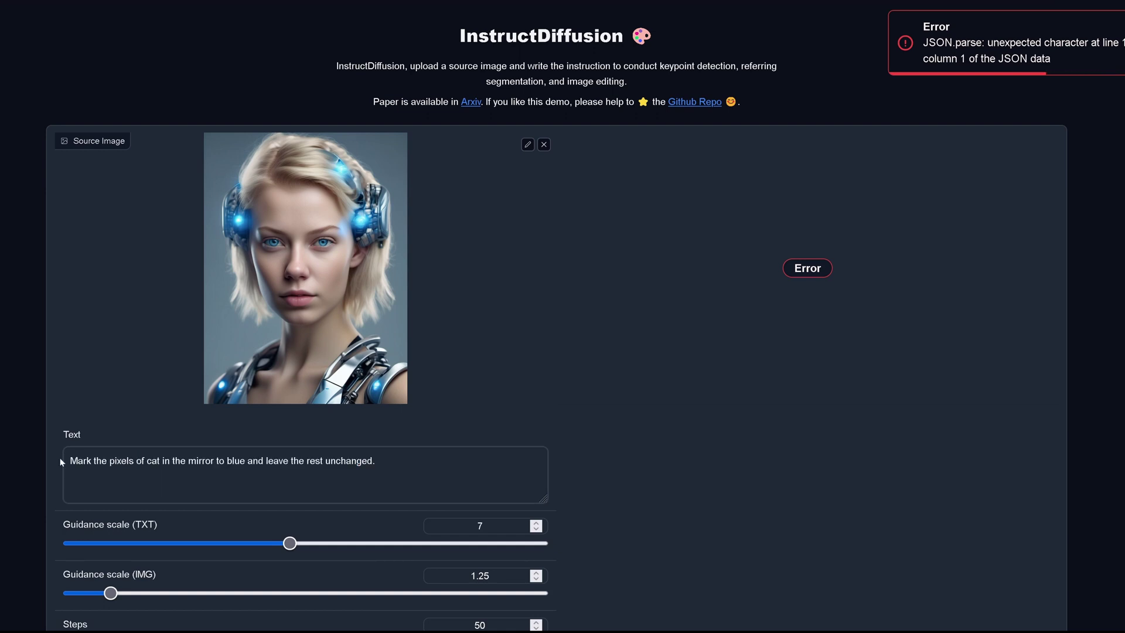
scroll(60, 458, "down", 3)
- Set text guidance to 8.4 and image guidance to 5.7, then run the blue-marking edit
left_click(333, 349)
left_click(254, 399)
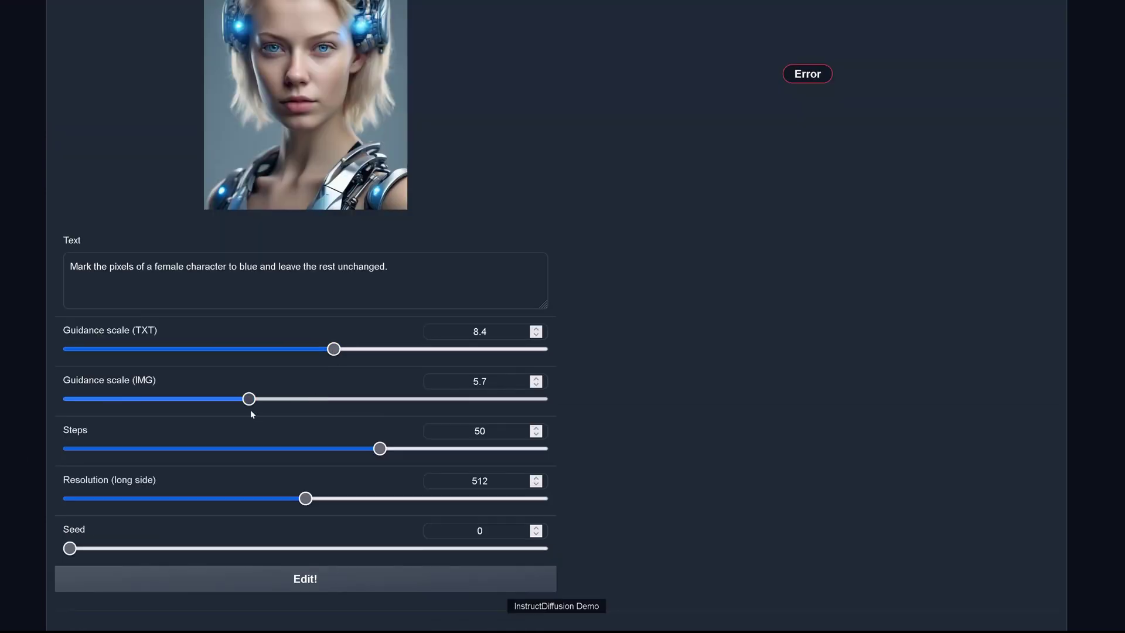
left_click(302, 583)
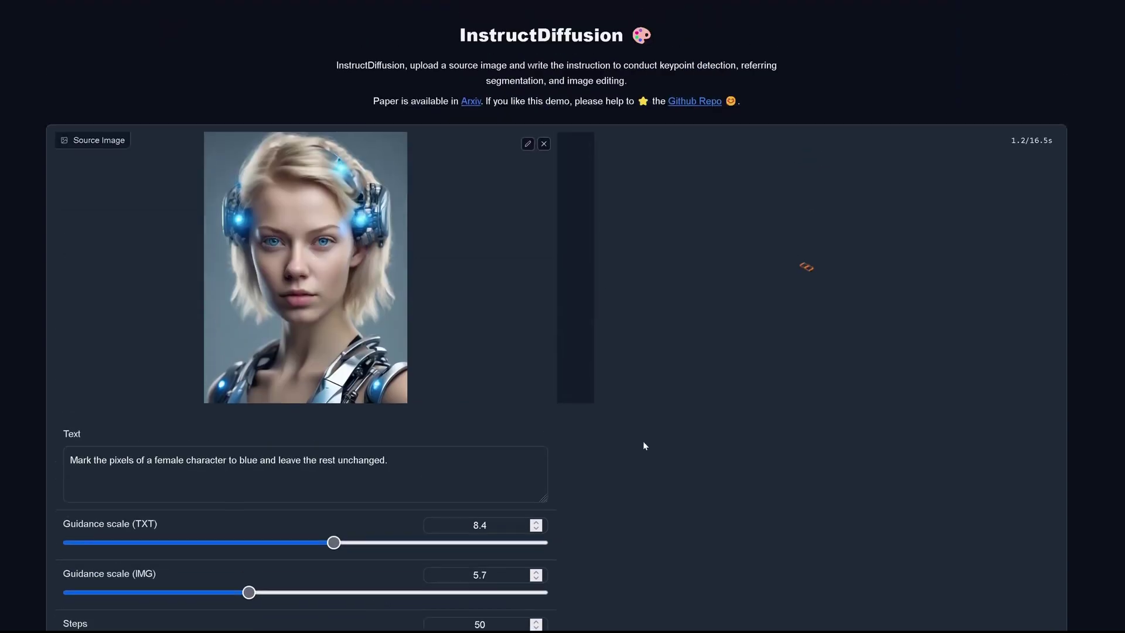
key("ctrl+a")
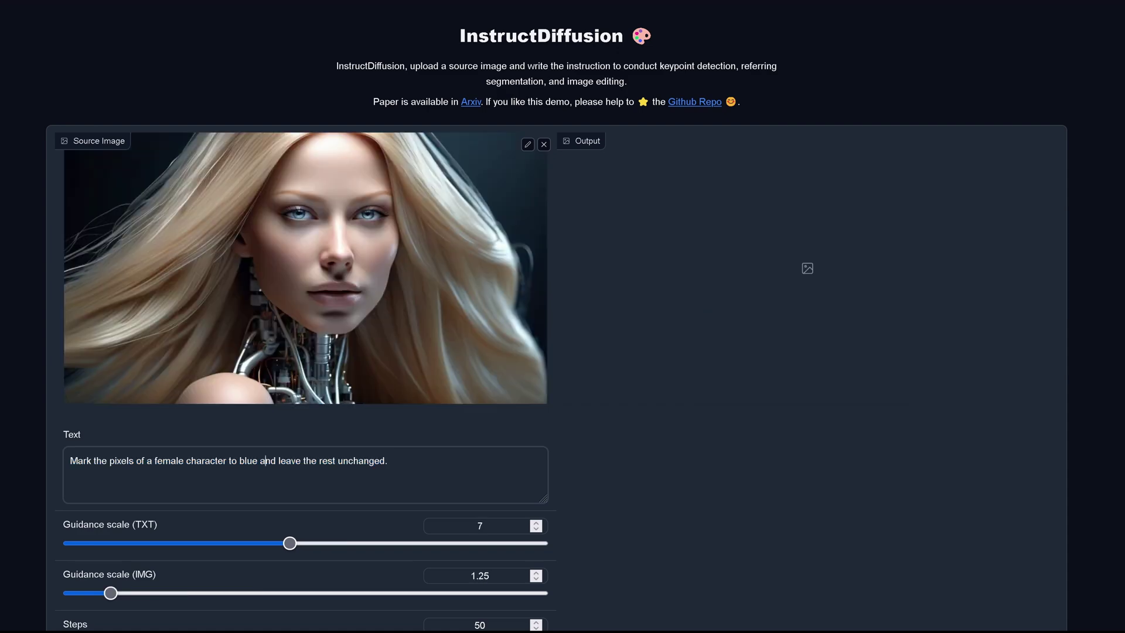
- Run blue-marking on the blonde portrait, then 'add glasses' on the dark-haired portrait
scroll(324, 493, "down", 5)
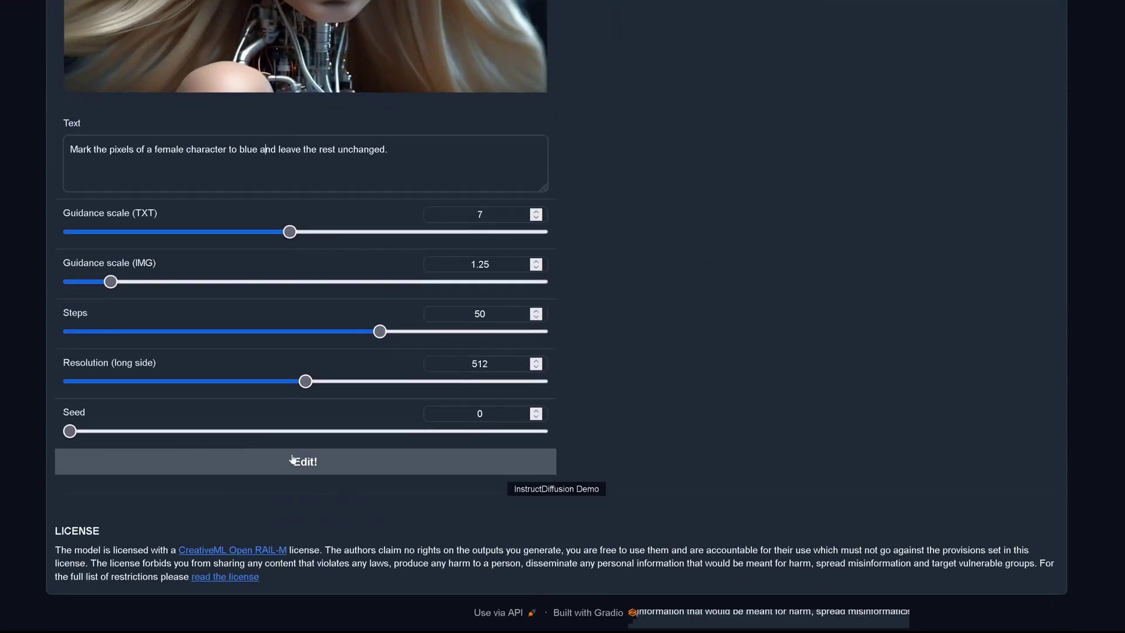
left_click(316, 462)
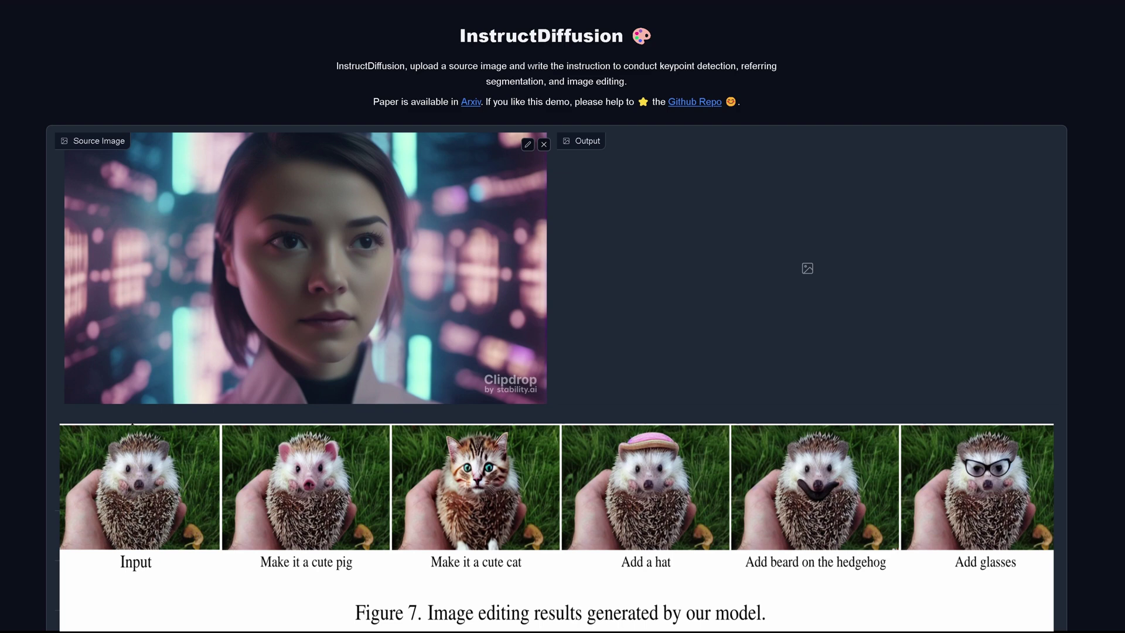
scroll(305, 264, "down", 3)
left_click(301, 578)
scroll(331, 399, "up", 3)
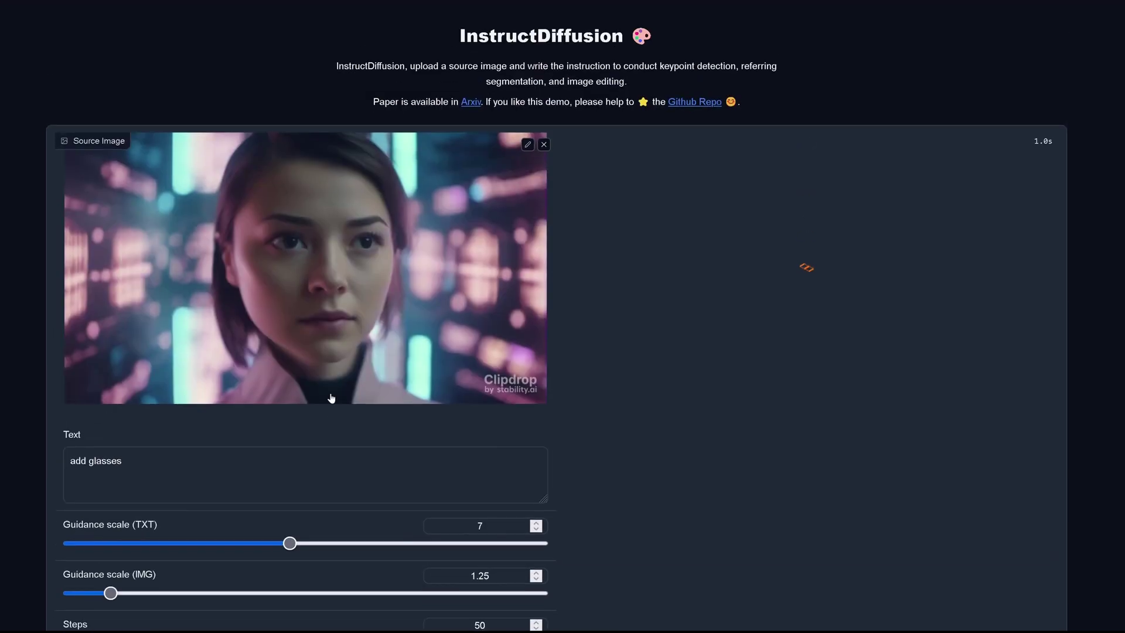